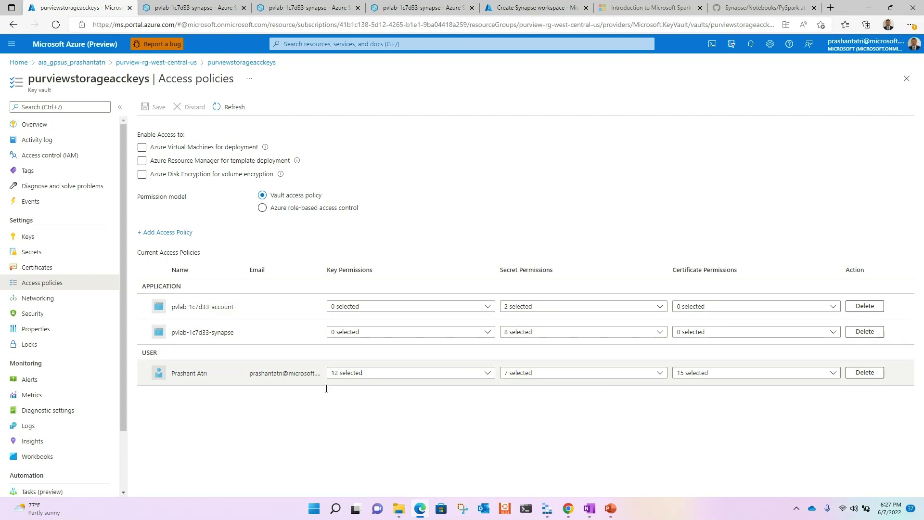
# Check the secret permissions granted to pvlab-1c7d33-synapse in the key vault's access policies
pyautogui.click(535, 336)
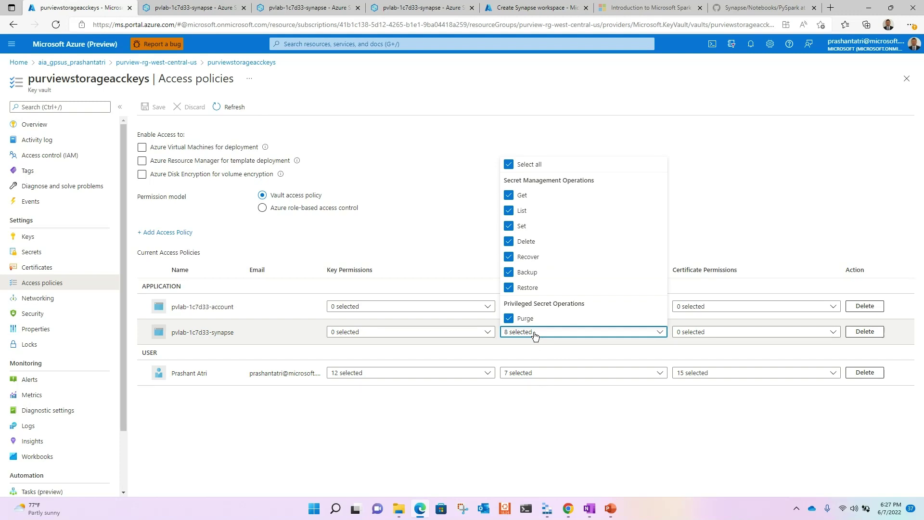
pyautogui.click(528, 412)
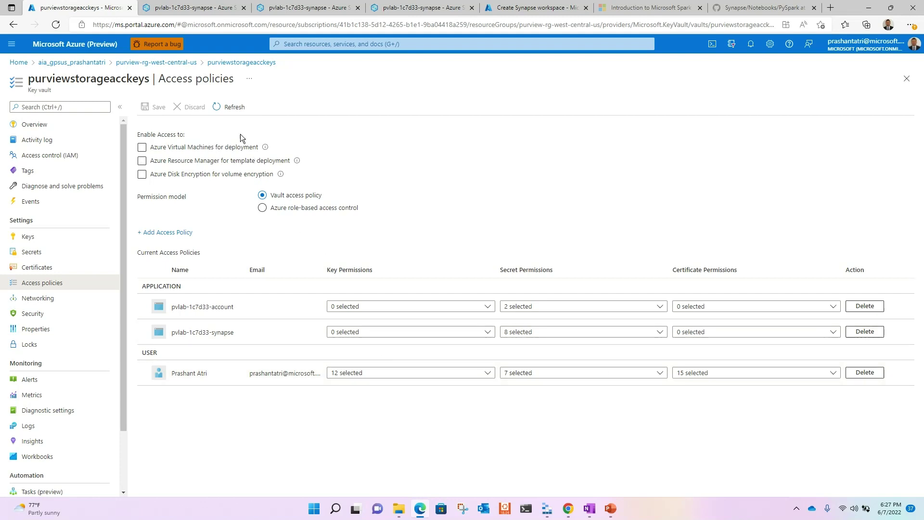
# Review the adlslinkedstorage linked service in Synapse, including the secret versions available for adls-key, and leave it unsaved
pyautogui.click(192, 8)
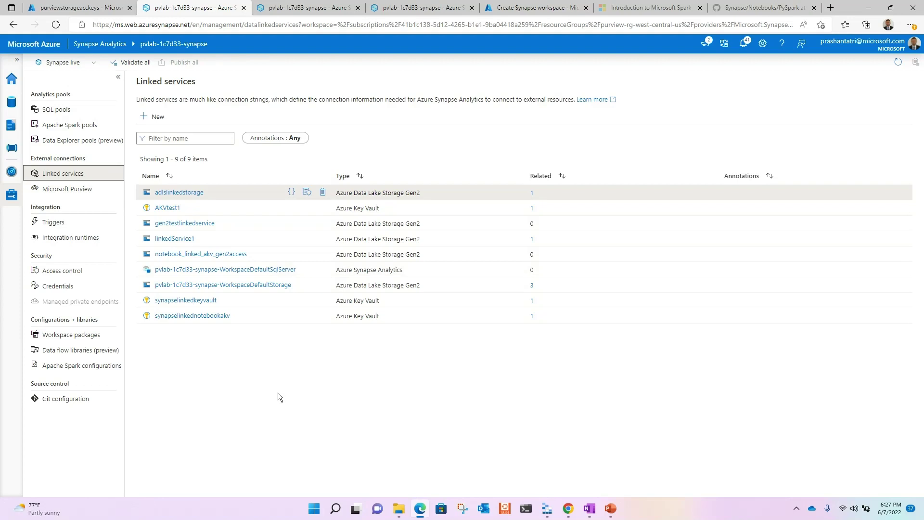
pyautogui.click(191, 195)
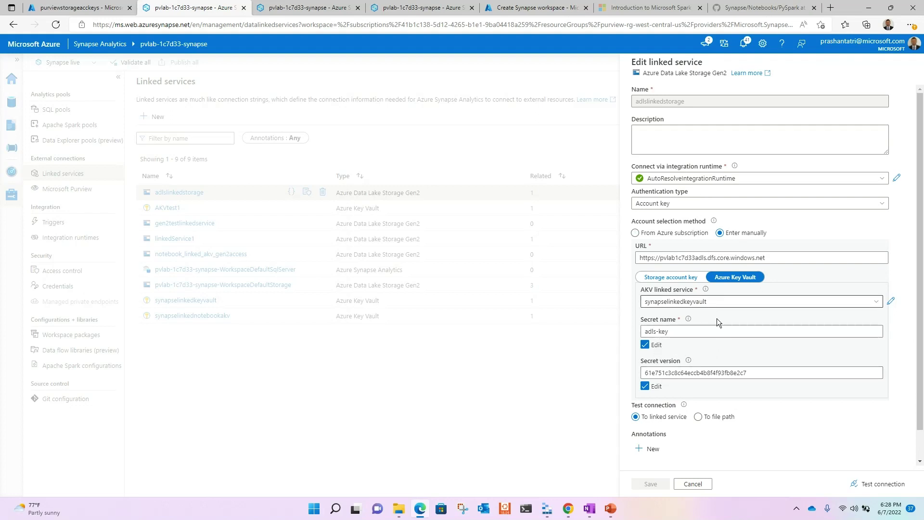
pyautogui.click(645, 386)
pyautogui.click(681, 374)
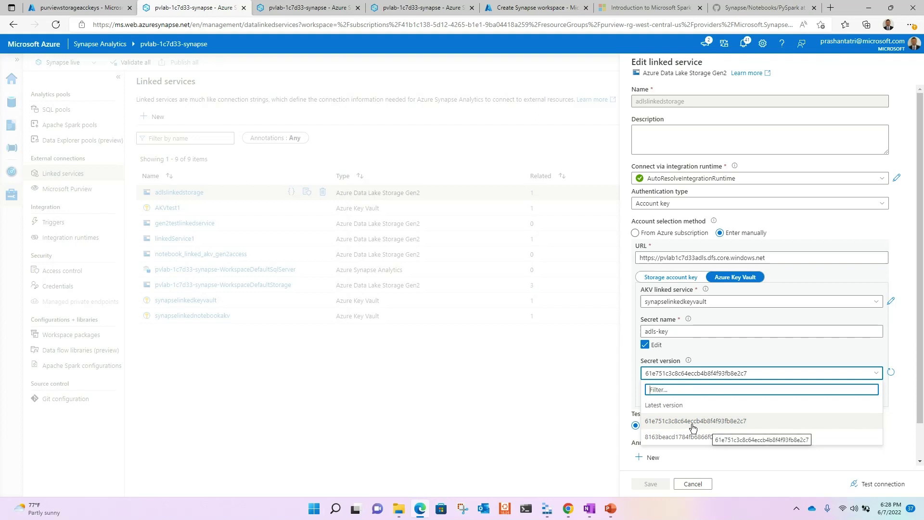
pyautogui.click(796, 348)
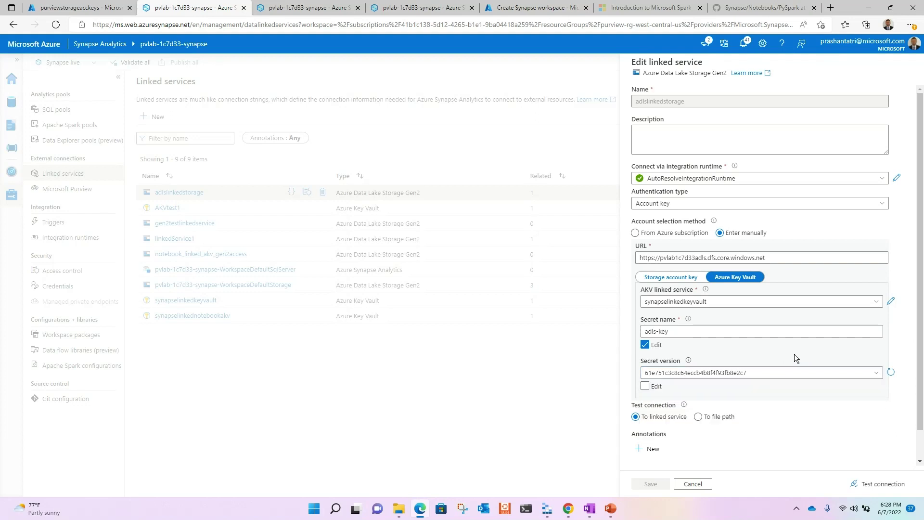
pyautogui.click(705, 485)
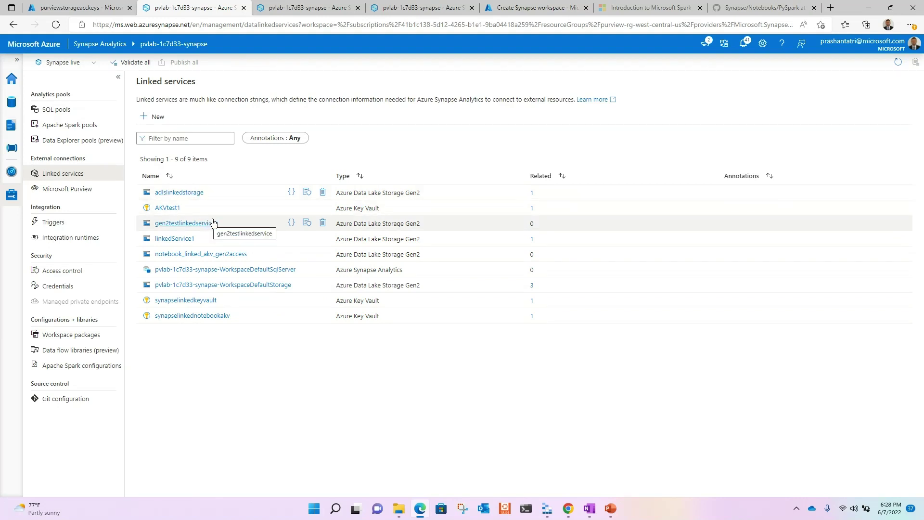
# From the sourceadlskey source of Dataflow1, open the Parquet1 dataset and review its linked service's Key Vault settings without saving
pyautogui.click(313, 10)
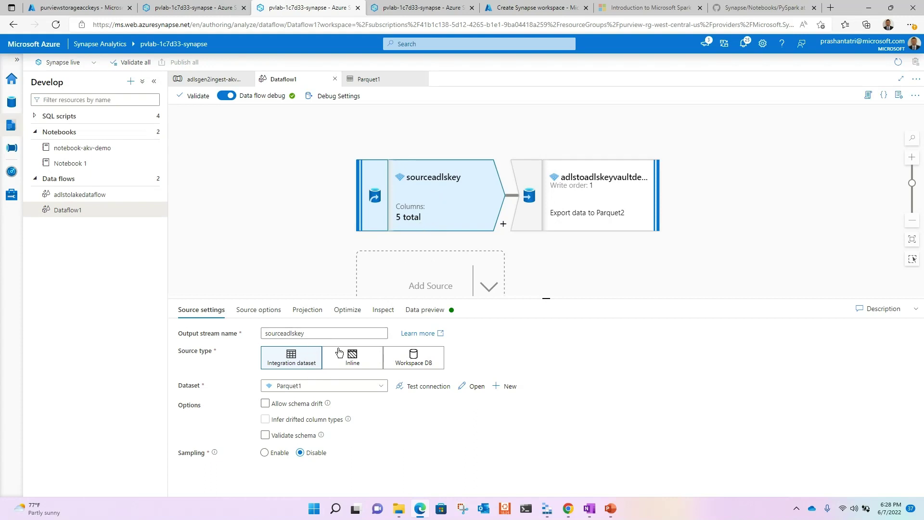
pyautogui.click(476, 392)
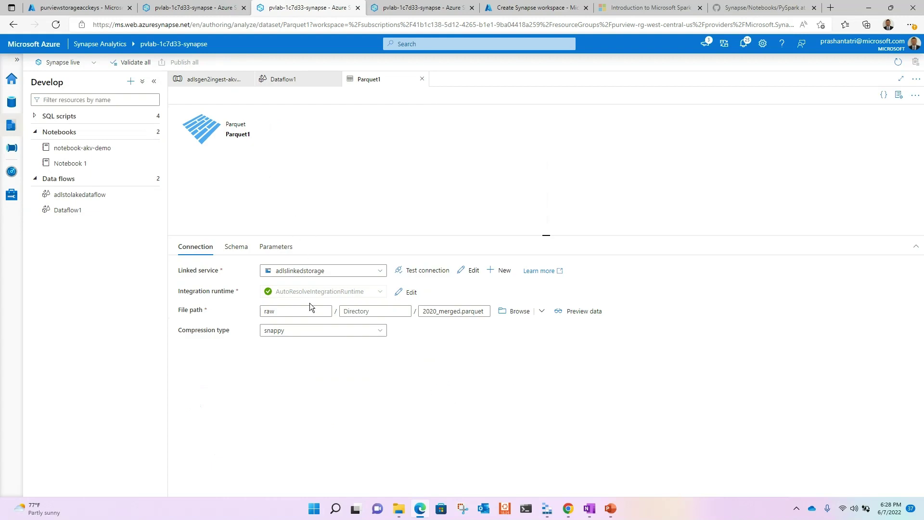
pyautogui.click(472, 270)
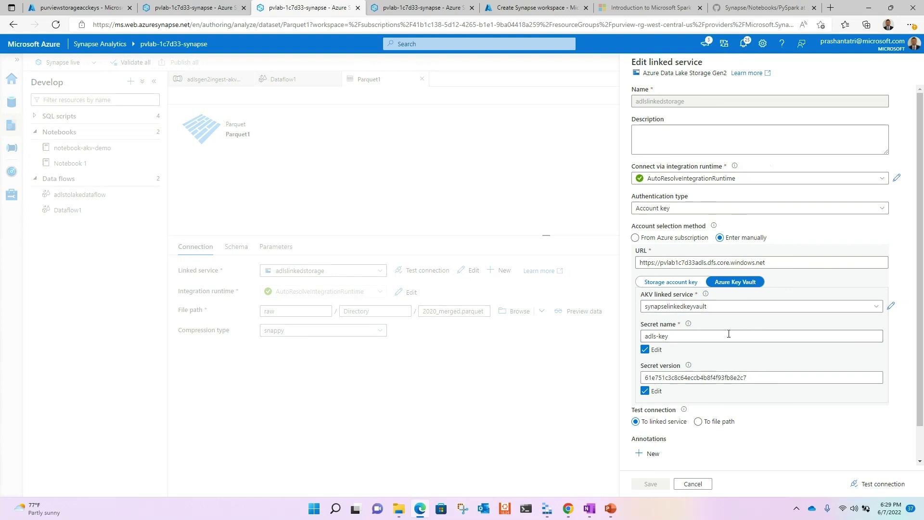
pyautogui.click(708, 484)
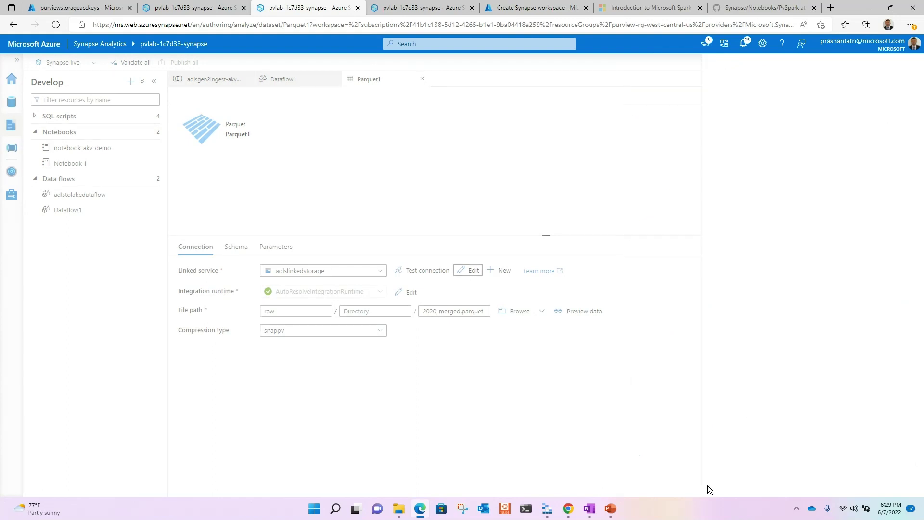
# Start a debug run of the adlsgen2ingest-akvdemo pipeline and refresh its run output
pyautogui.click(222, 80)
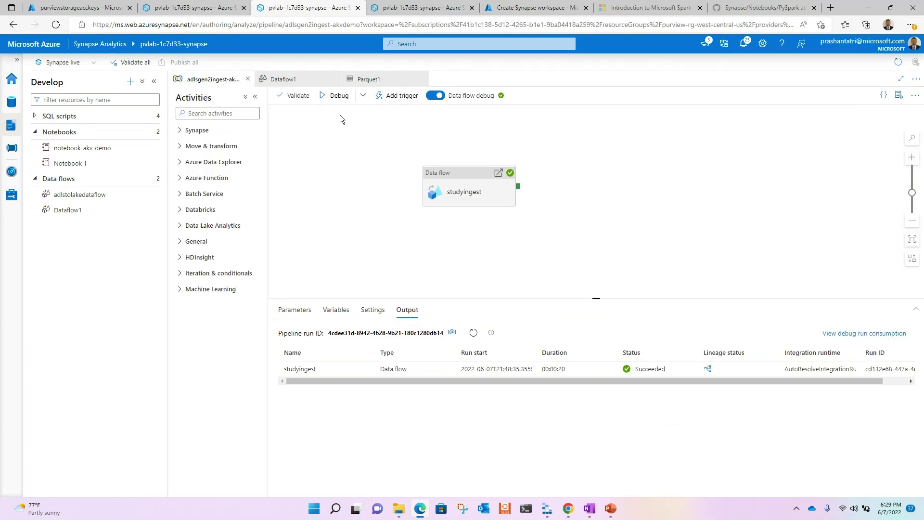
pyautogui.click(336, 96)
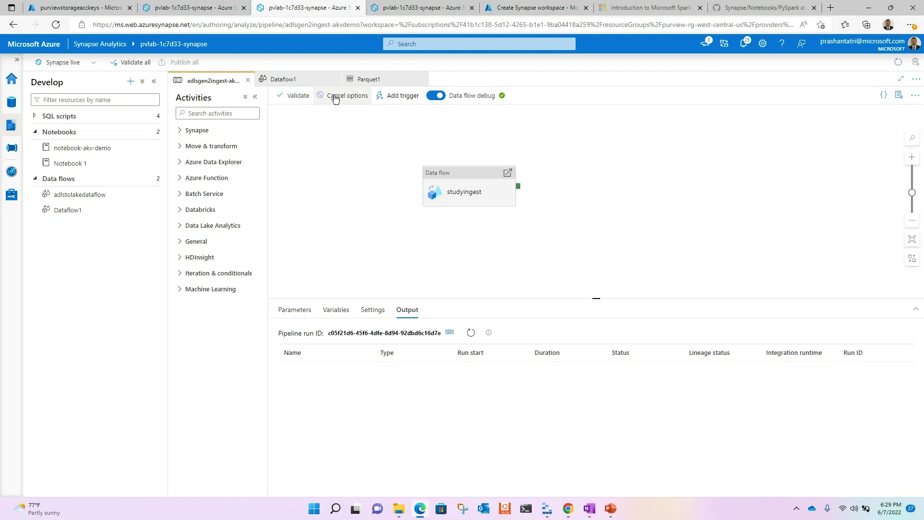
pyautogui.click(471, 334)
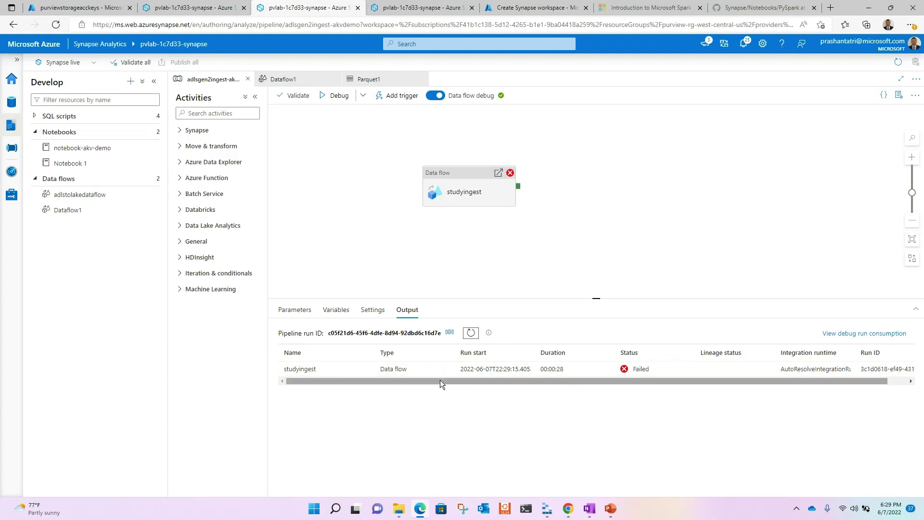
# Read the full error details of the studyingest data flow run, then close them
pyautogui.moveTo(365, 373)
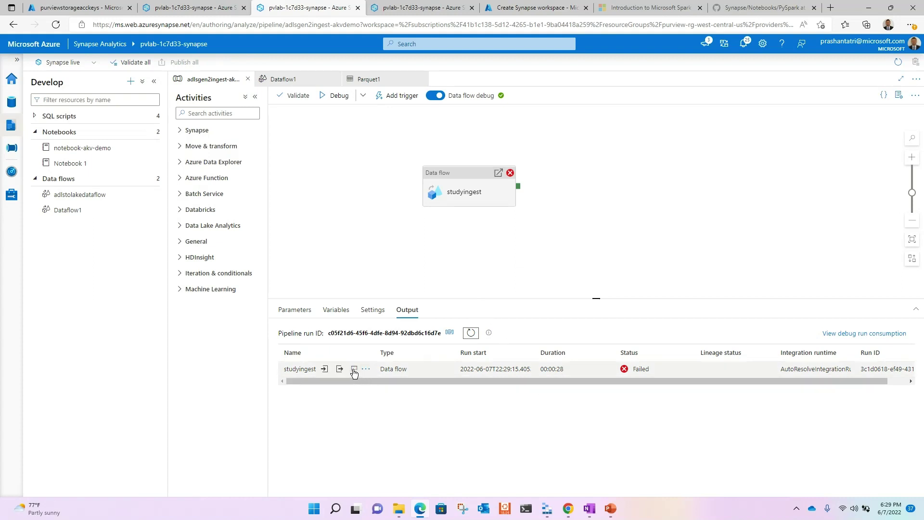
pyautogui.click(354, 369)
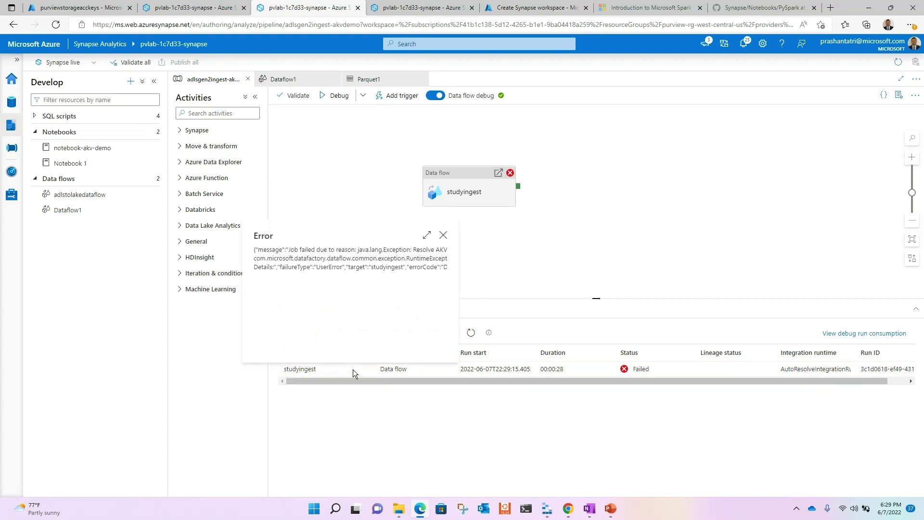
pyautogui.click(427, 236)
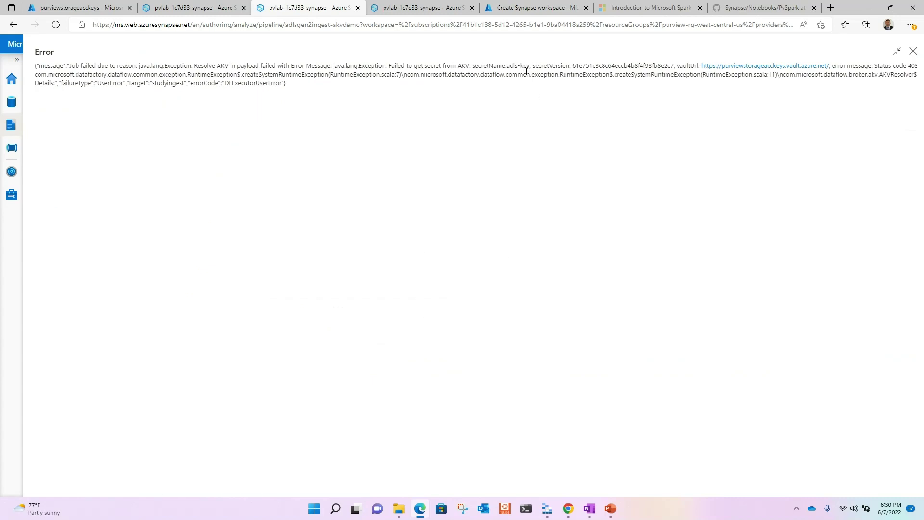
pyautogui.moveTo(525, 74); pyautogui.dragTo(717, 86)
pyautogui.moveTo(902, 83); pyautogui.dragTo(917, 82)
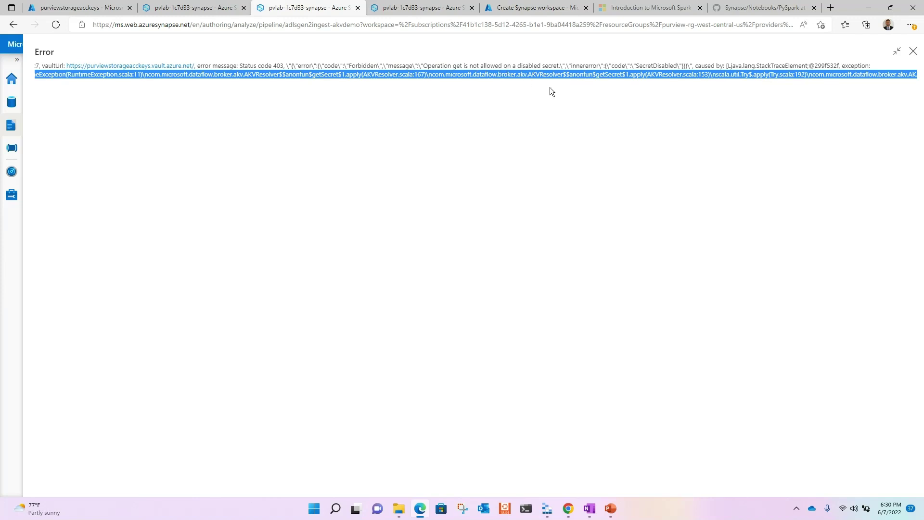
pyautogui.click(913, 51)
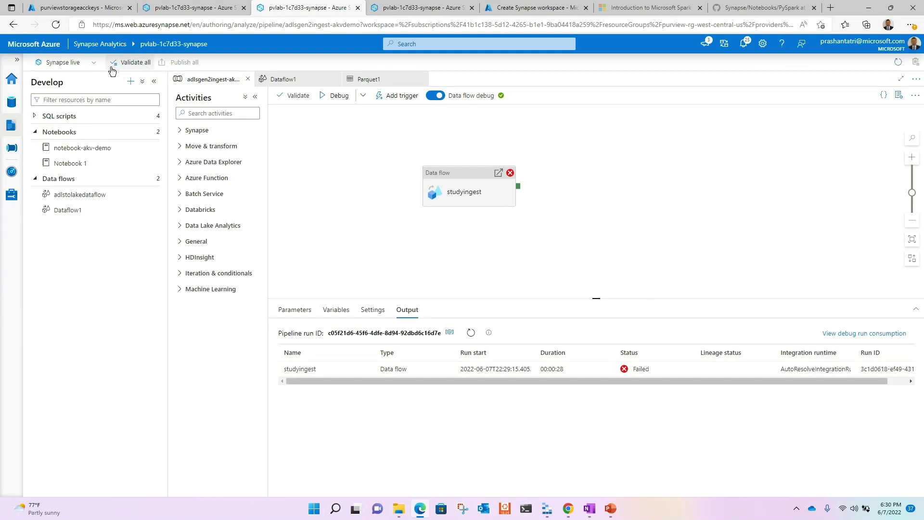
# Check the status of each version of the adls-key secret in the purviewstorageacckeys key vault
pyautogui.click(90, 5)
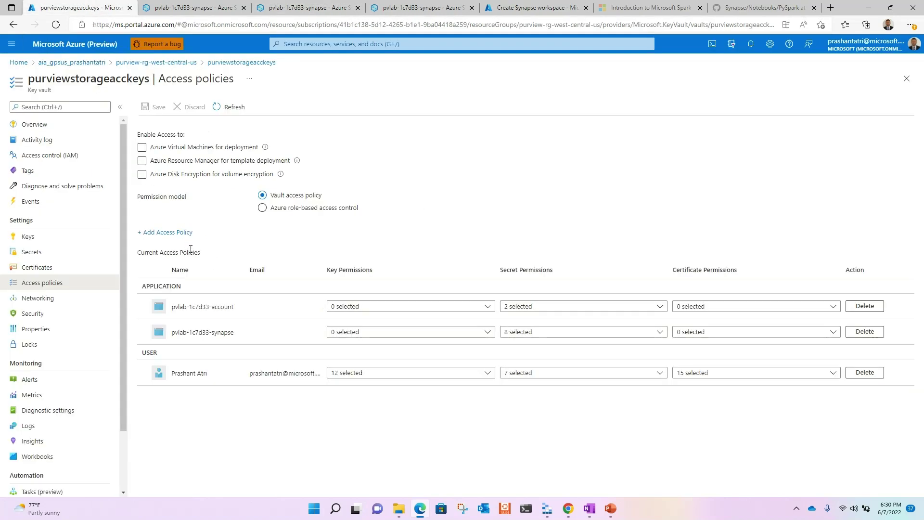
pyautogui.click(36, 252)
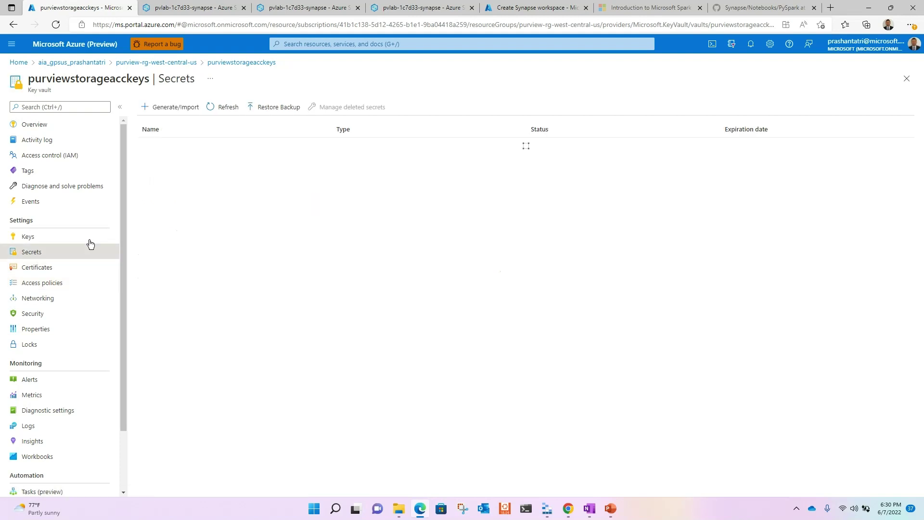
pyautogui.click(154, 146)
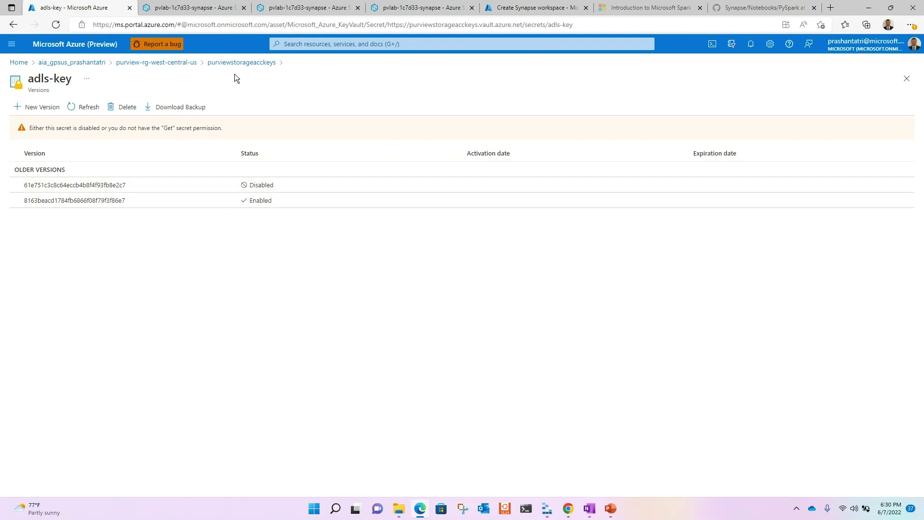
# In the Parquet1 dataset's linked service, set the adls-key secret version to 8163beacd1784fb6866f08f79f3f86e7
pyautogui.click(209, 9)
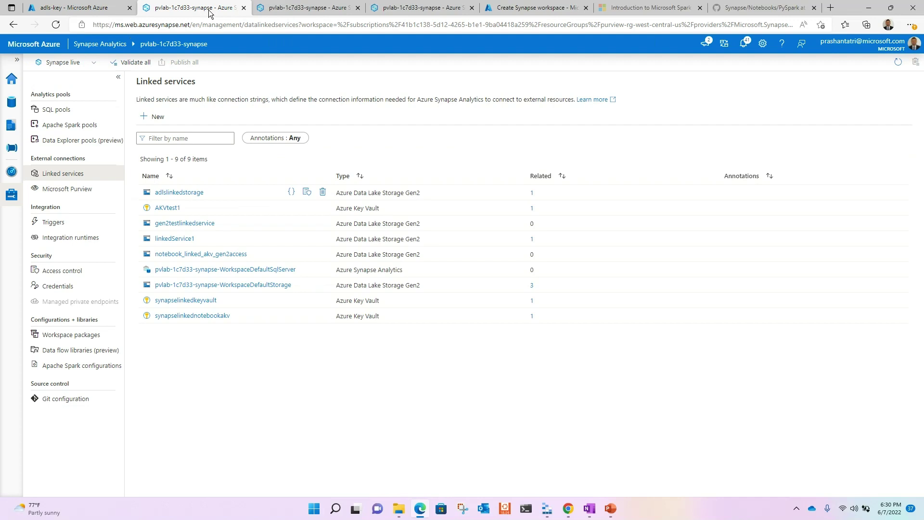
pyautogui.click(307, 8)
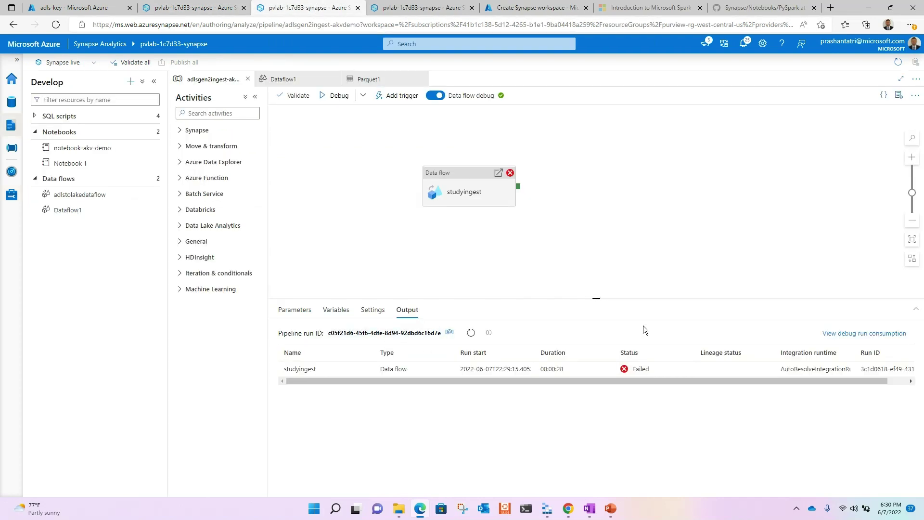
pyautogui.click(379, 82)
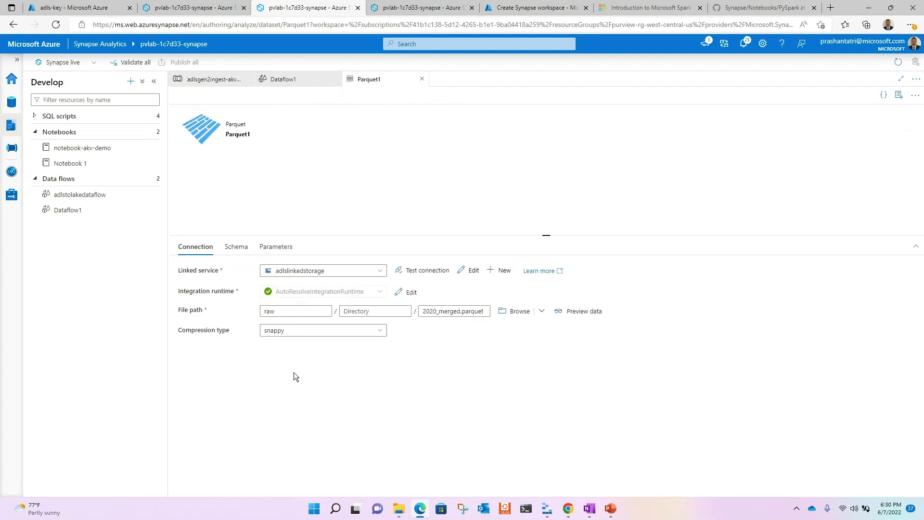
pyautogui.click(470, 270)
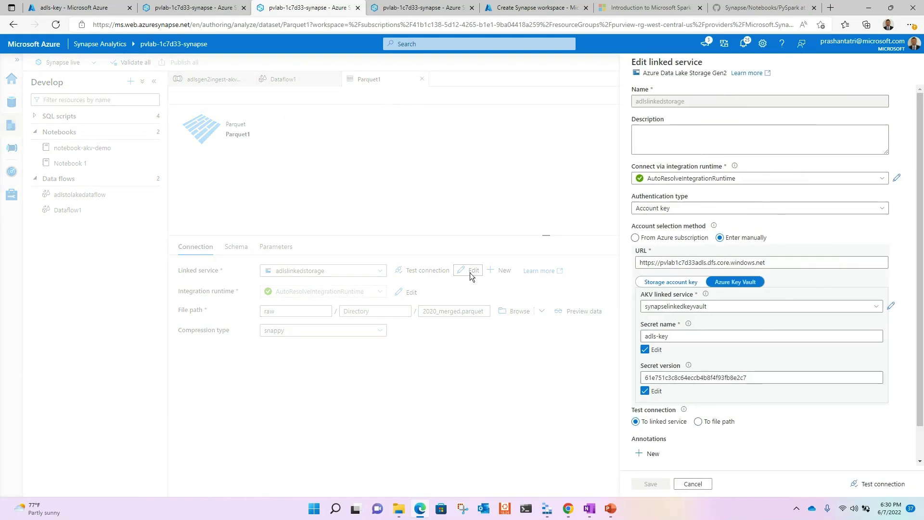
pyautogui.press('Tab')
pyautogui.press('space')
pyautogui.click(715, 380)
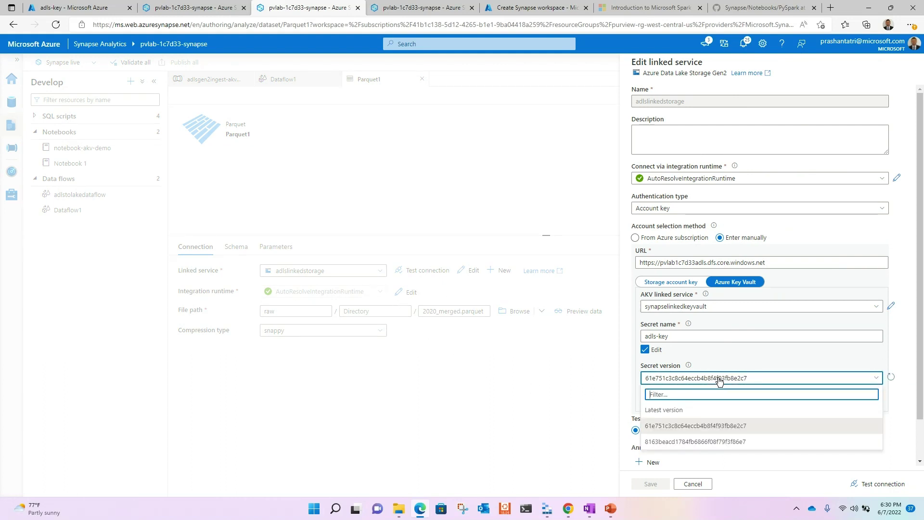
pyautogui.click(693, 441)
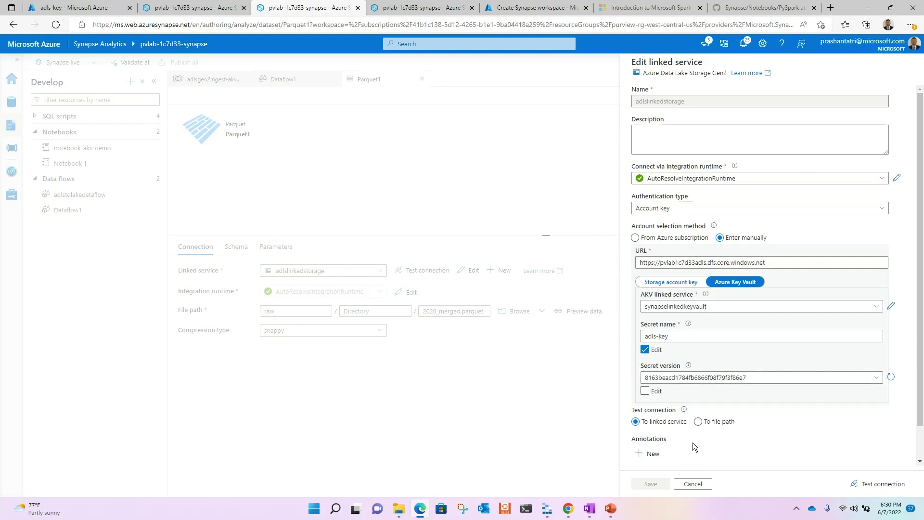
# Test the connection of the adlslinkedstorage linked service, then save and publish its change
pyautogui.click(878, 486)
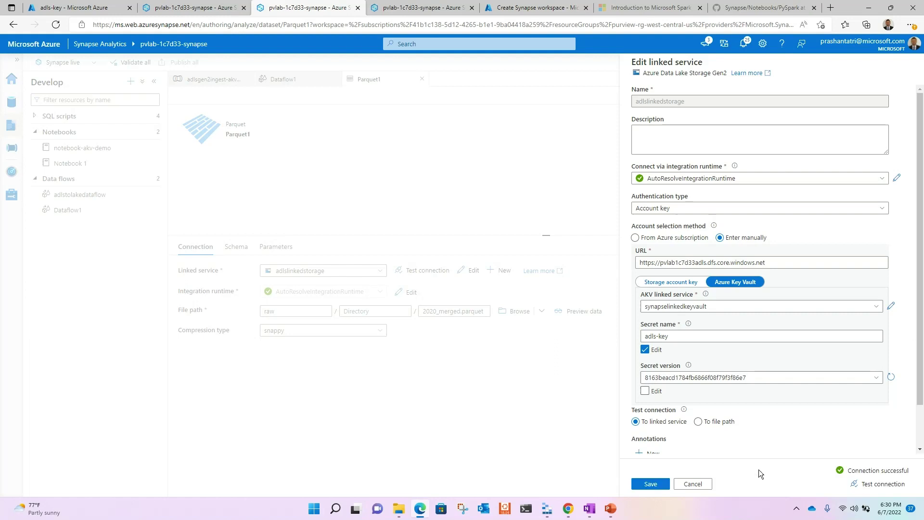
pyautogui.click(654, 484)
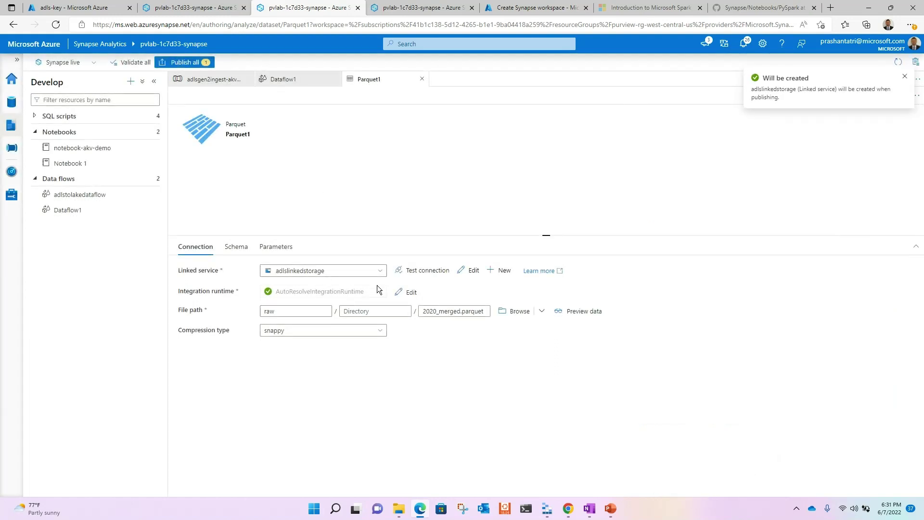
pyautogui.click(187, 63)
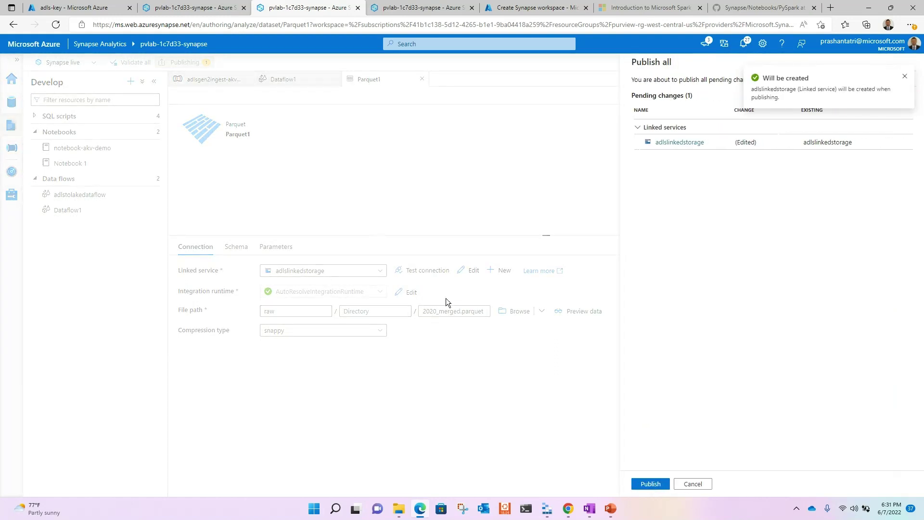
pyautogui.click(649, 484)
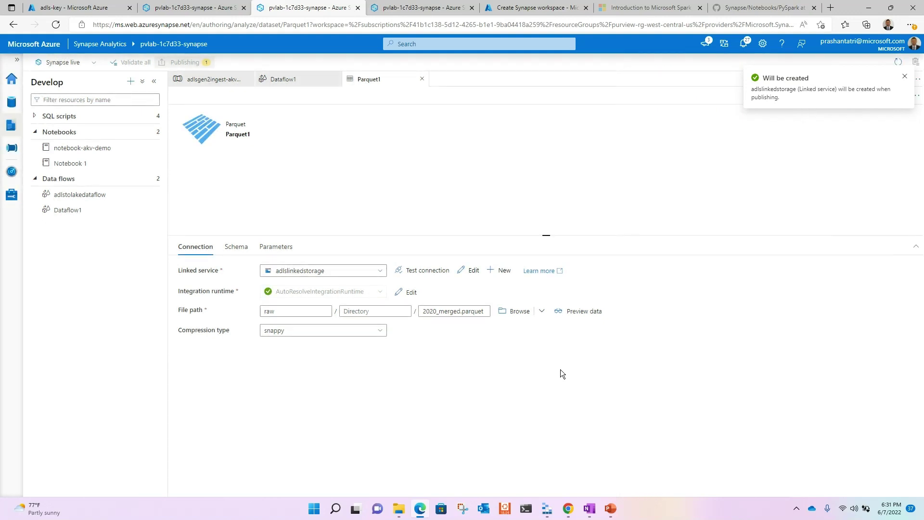
# Rerun the adlsgen2ingest-akvdemo pipeline in debug mode and refresh the output until the run finishes
pyautogui.click(218, 81)
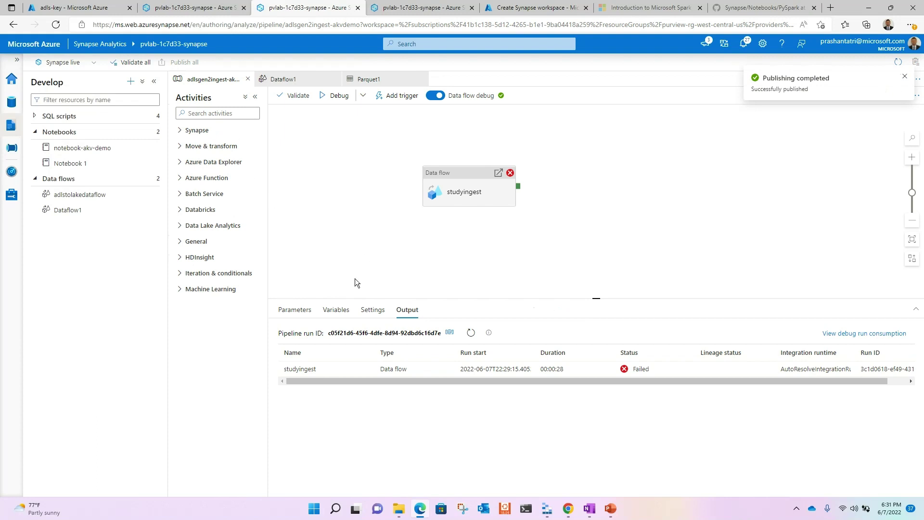
pyautogui.click(331, 95)
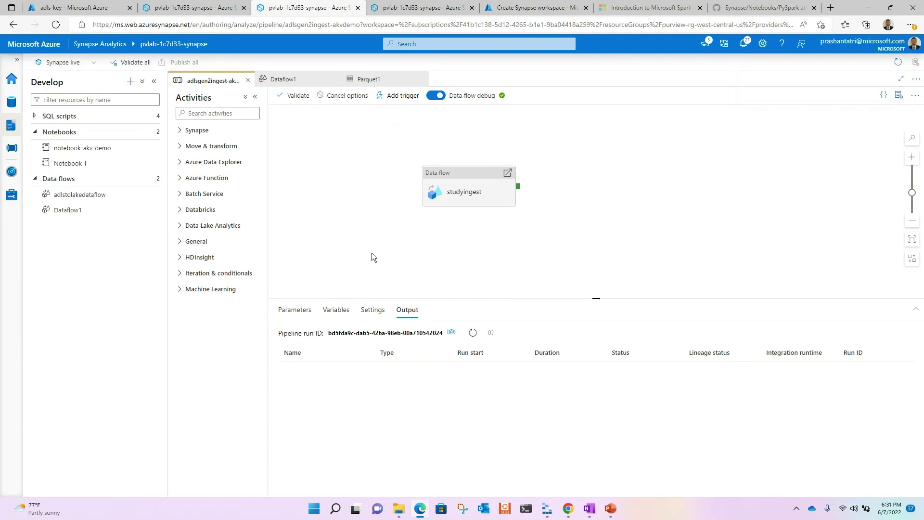
pyautogui.click(473, 335)
pyautogui.click(473, 335)
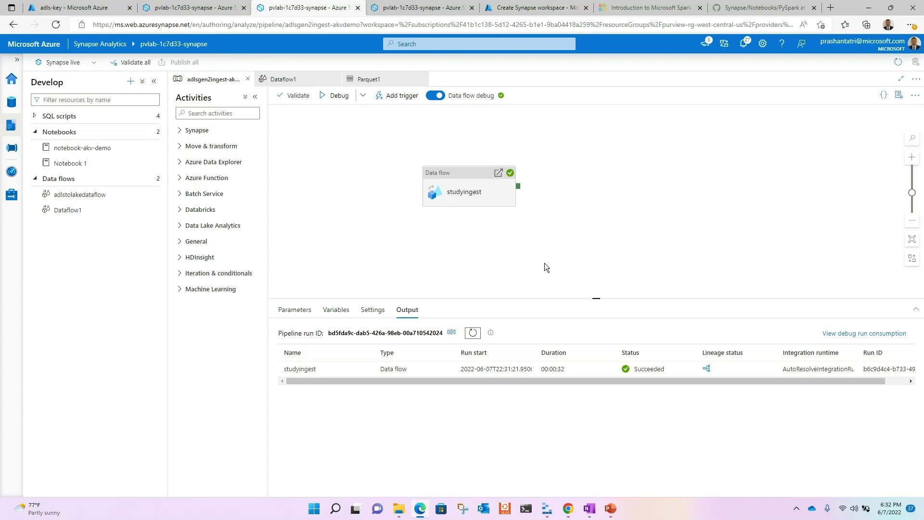
# Switch to Azure Storage Explorer, dismiss the update notice and refresh the input folder of the synapsefs1c7d33 container
pyautogui.click(549, 508)
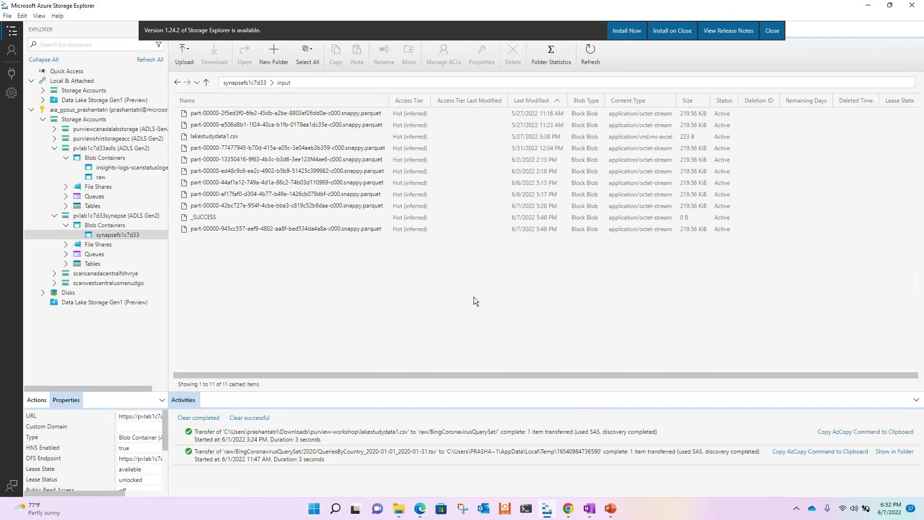
pyautogui.click(772, 31)
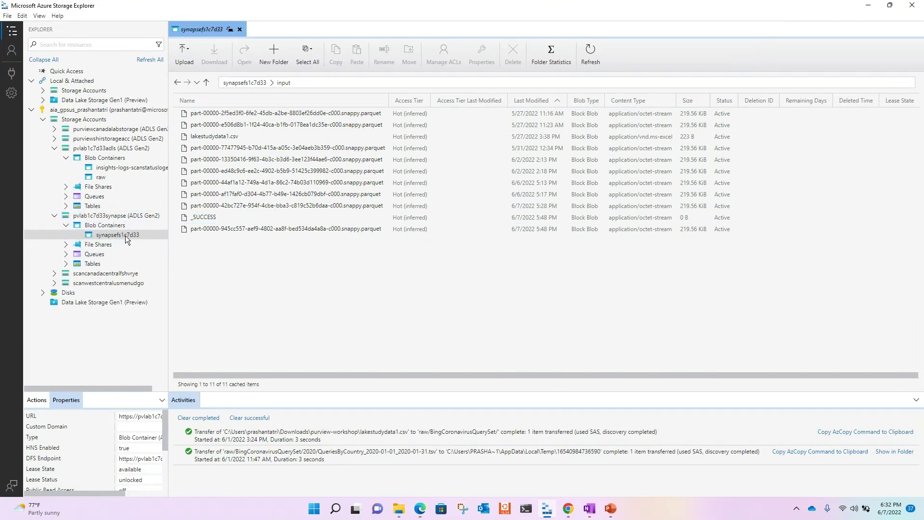
pyautogui.click(589, 52)
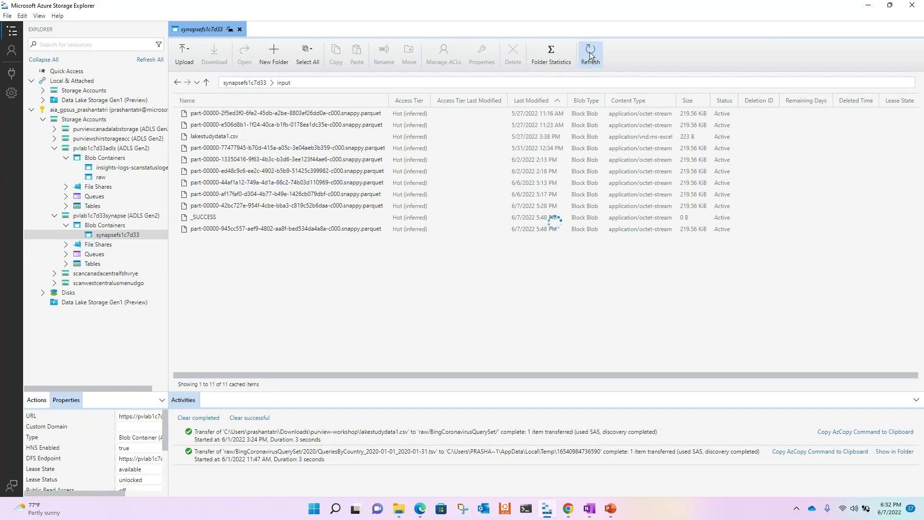